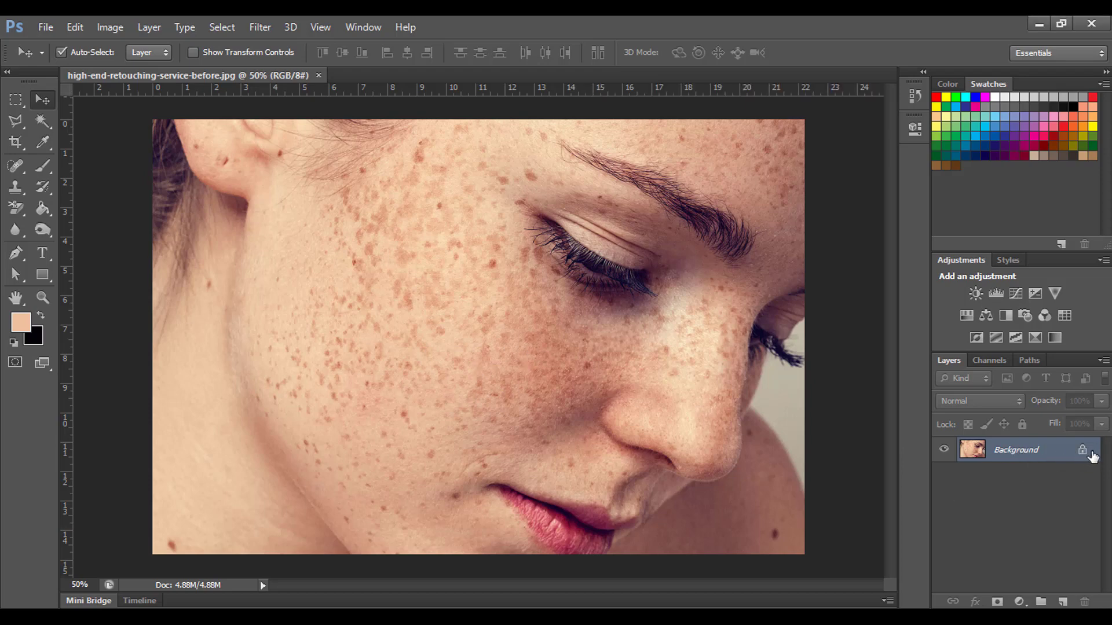
# Step: Unlock the Background as Layer 0 and duplicate it into Layer 0 copy
pyautogui.doubleClick(1083, 453)
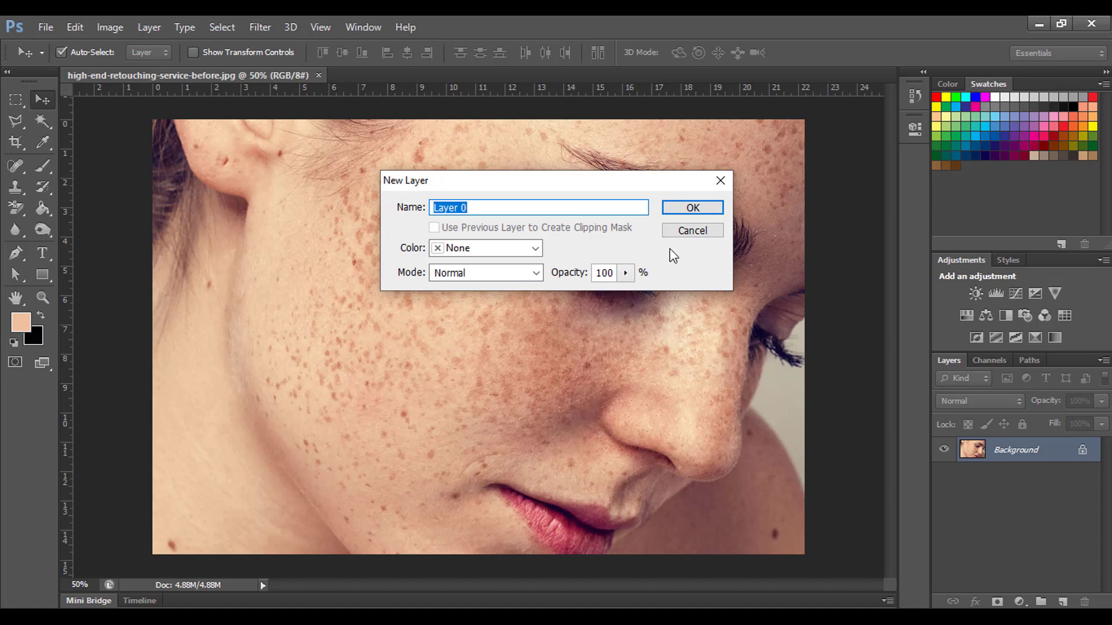
pyautogui.click(697, 209)
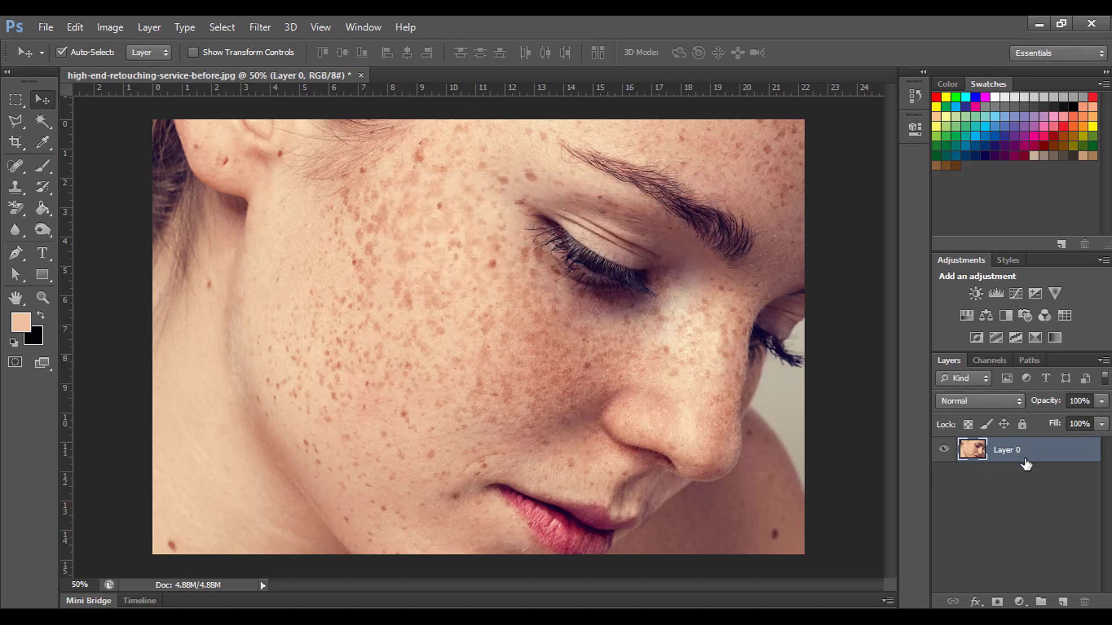
pyautogui.hotkey('ctrl', 'j')
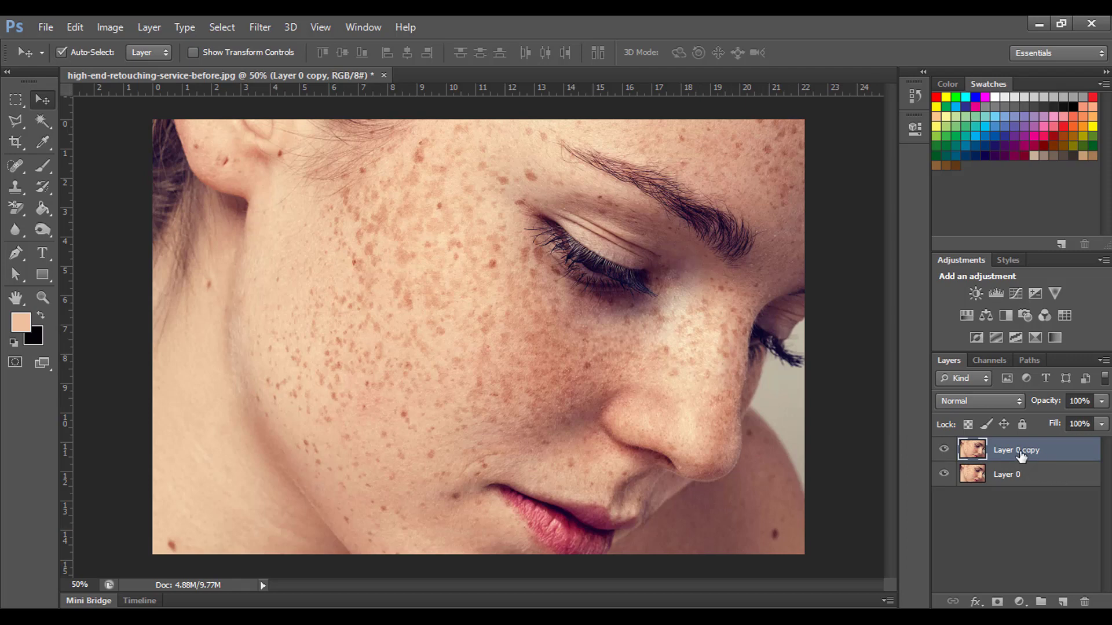
# Step: Apply a Gaussian Blur with a 30-pixel radius to Layer 0 copy
pyautogui.click(255, 28)
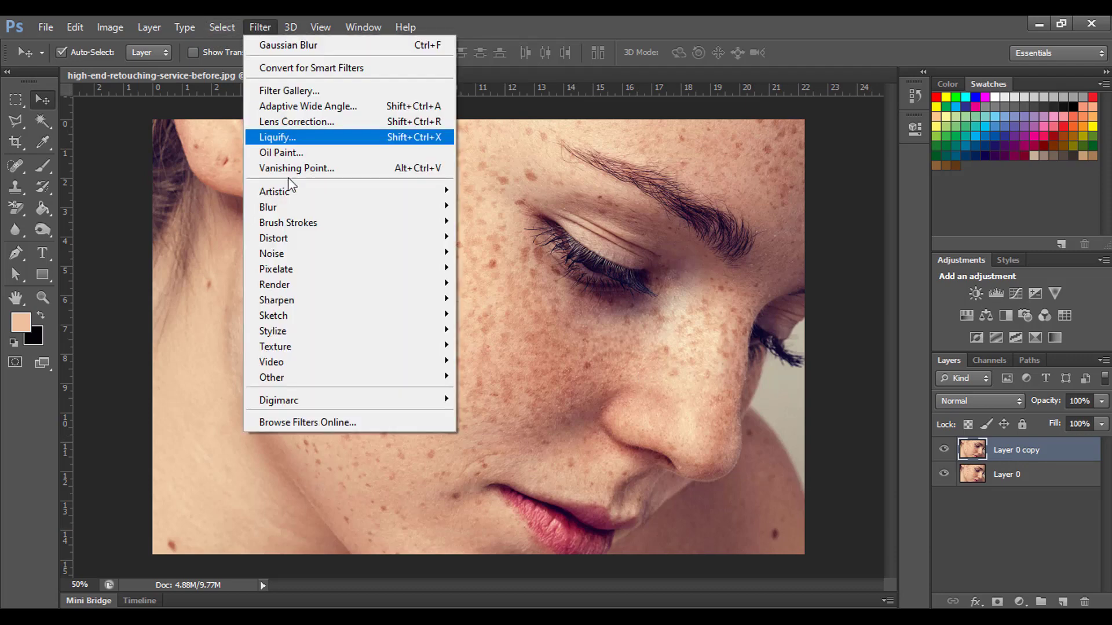
pyautogui.moveTo(267, 207)
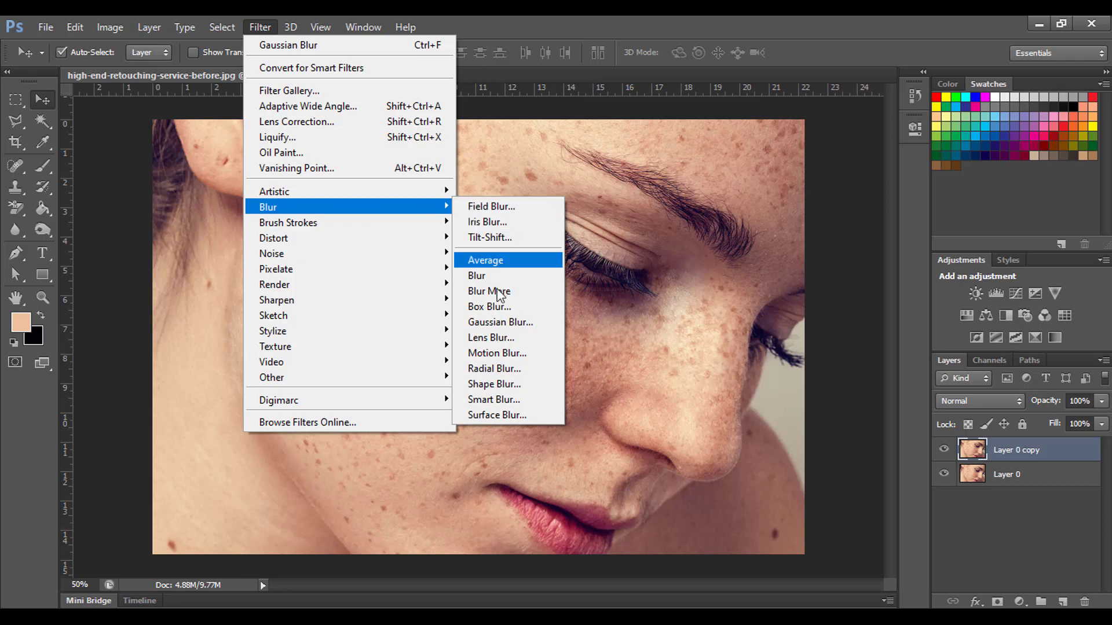
pyautogui.click(519, 329)
pyautogui.moveTo(718, 165)
pyautogui.mouseDown()
pyautogui.moveTo(806, 164)
pyautogui.moveTo(769, 186)
pyautogui.mouseUp()
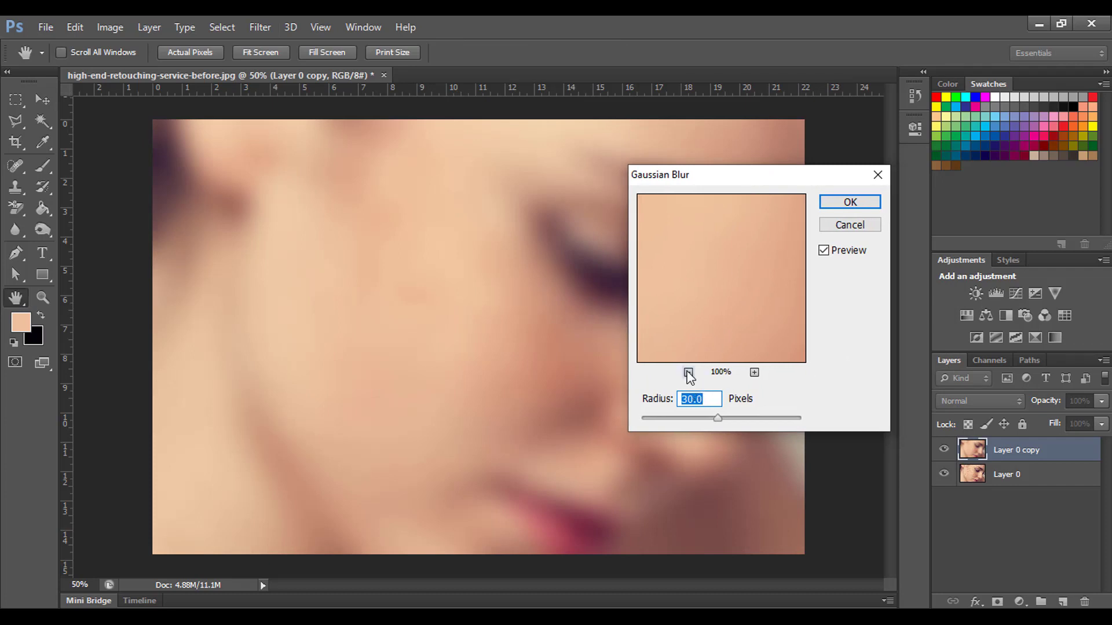
pyautogui.click(689, 373)
pyautogui.click(689, 373)
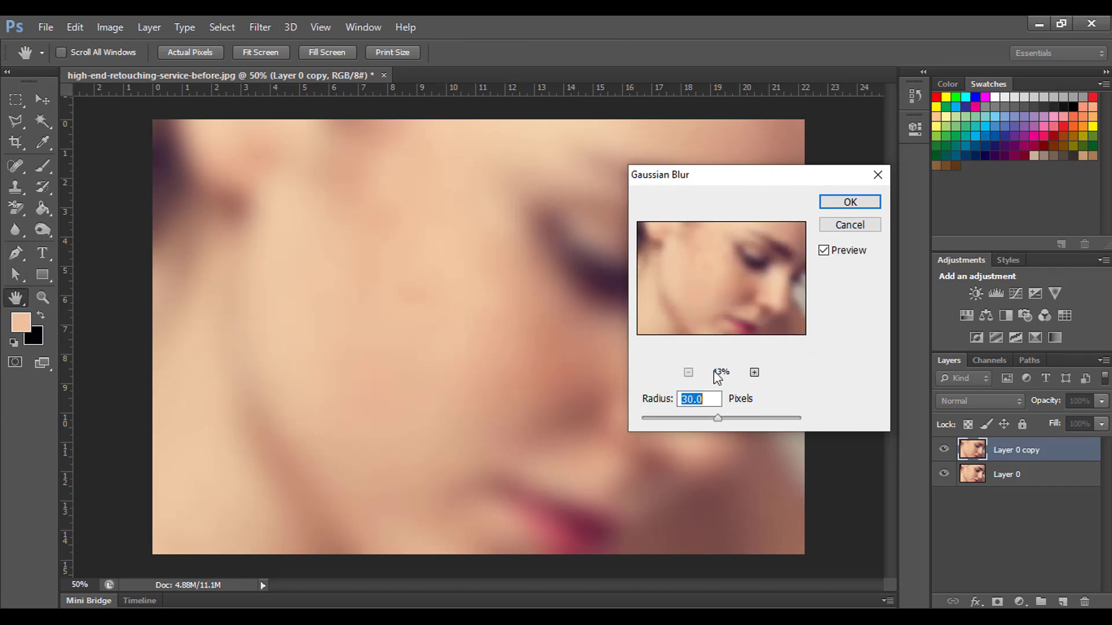
pyautogui.click(754, 373)
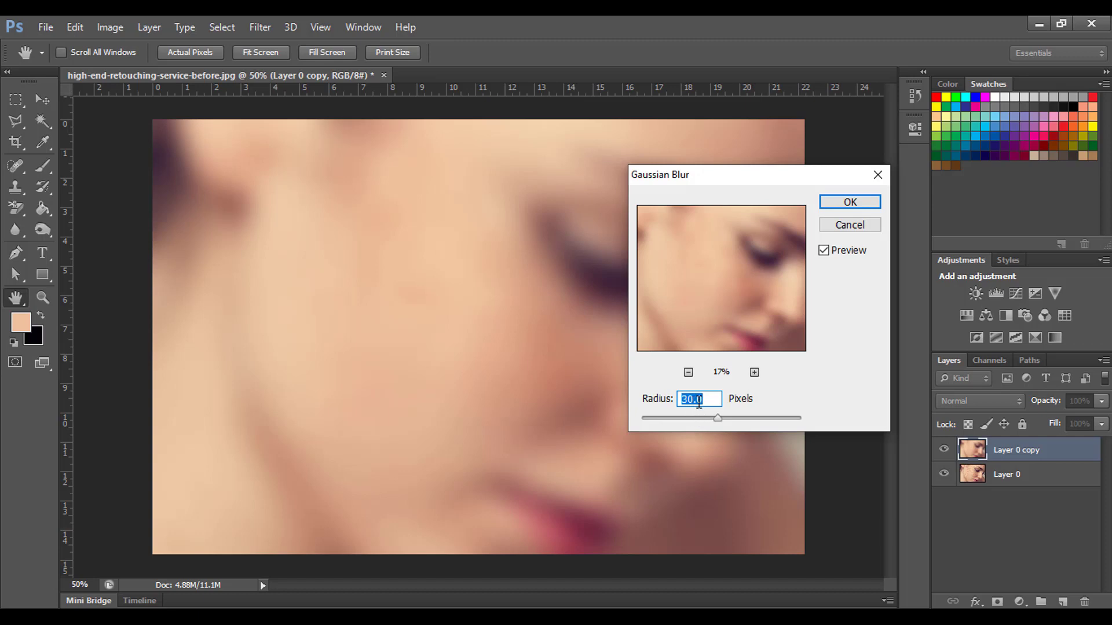
pyautogui.click(850, 201)
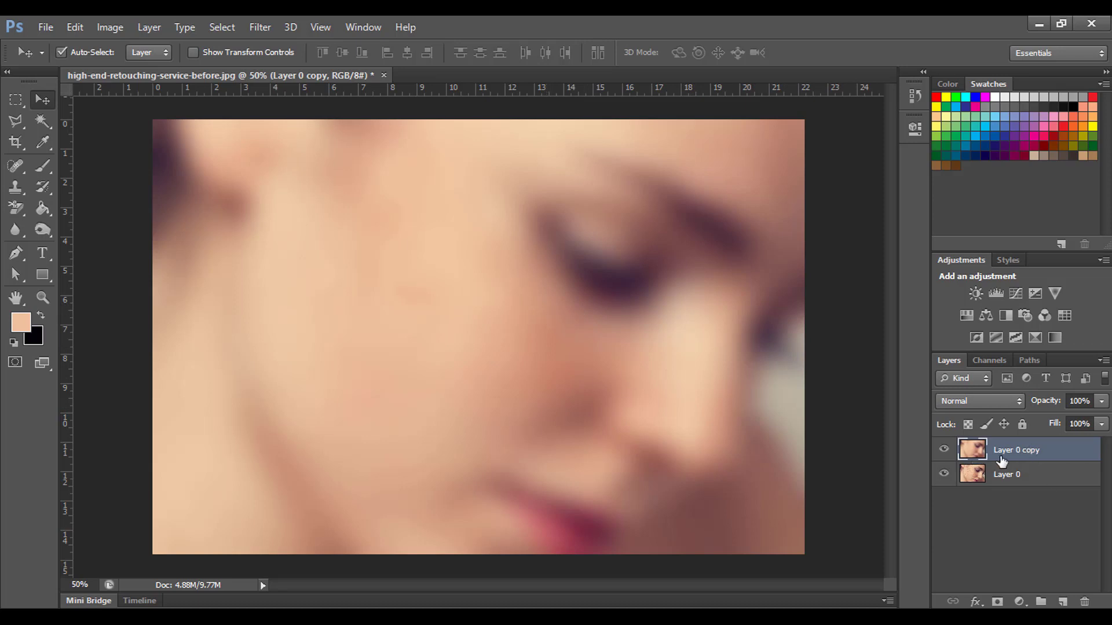
# Step: Move the blurred copy below Layer 0 and give Layer 0 a white layer mask
pyautogui.moveTo(1018, 455); pyautogui.dragTo(1021, 498)
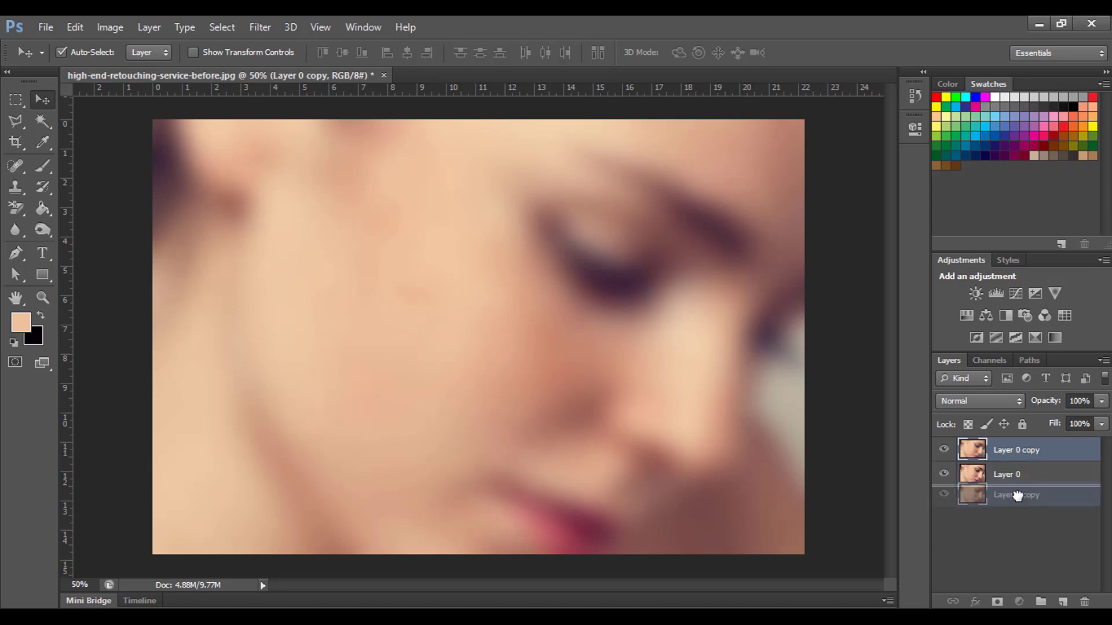
pyautogui.click(1021, 451)
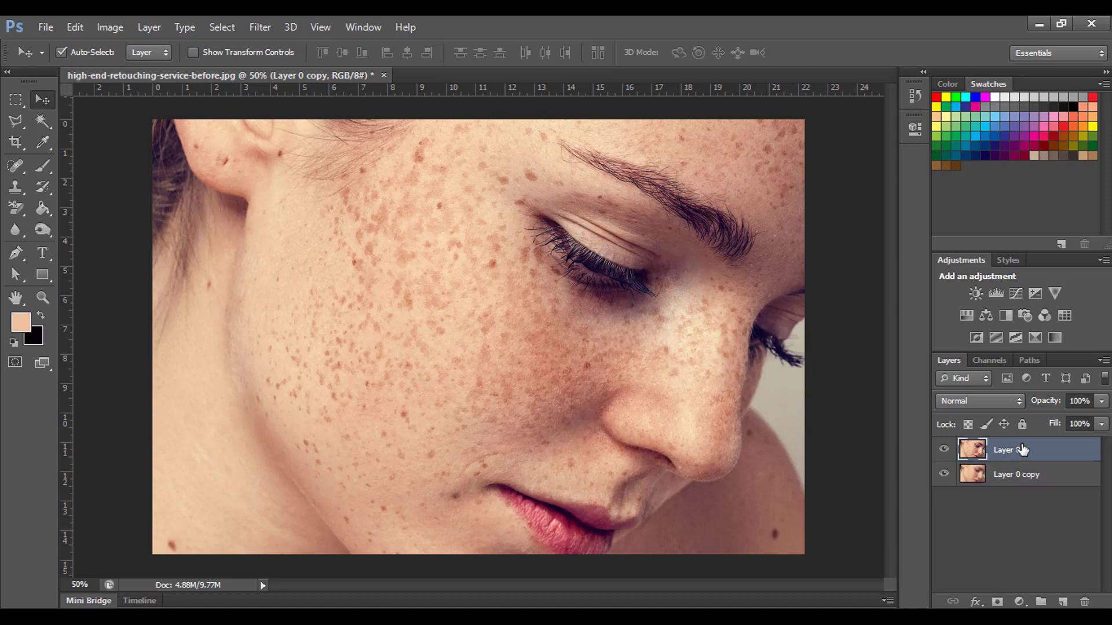
pyautogui.click(1028, 479)
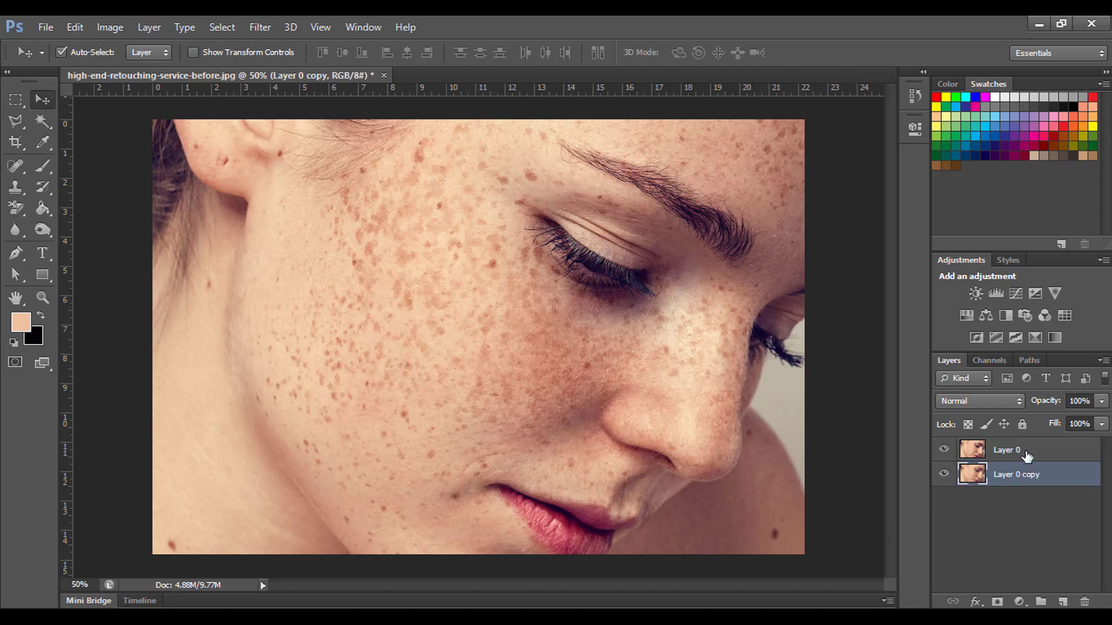
pyautogui.click(1044, 456)
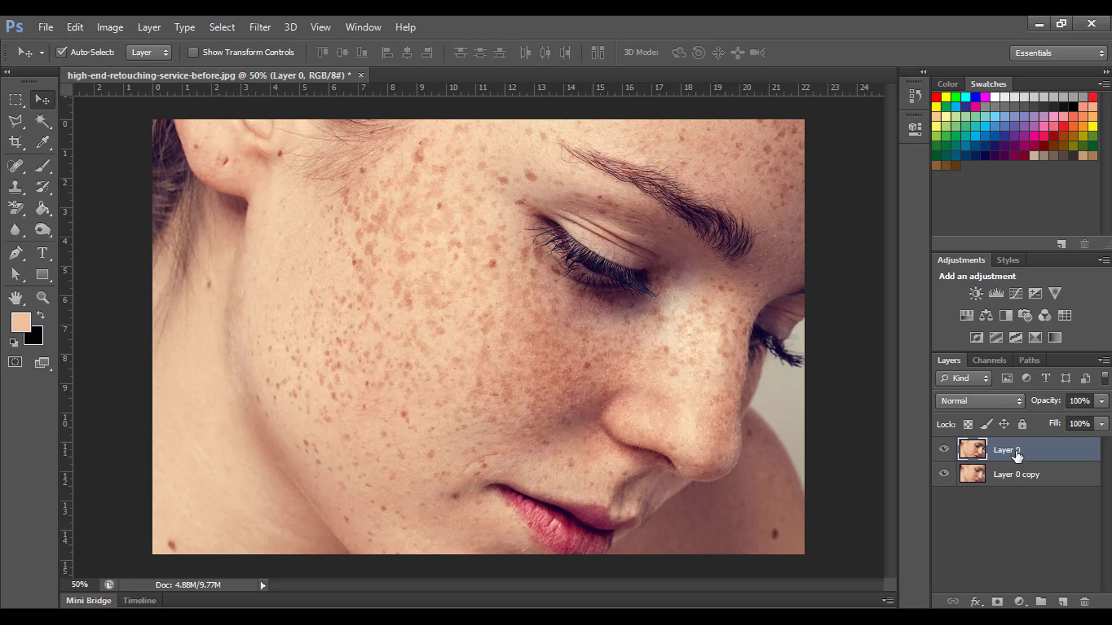
pyautogui.click(997, 603)
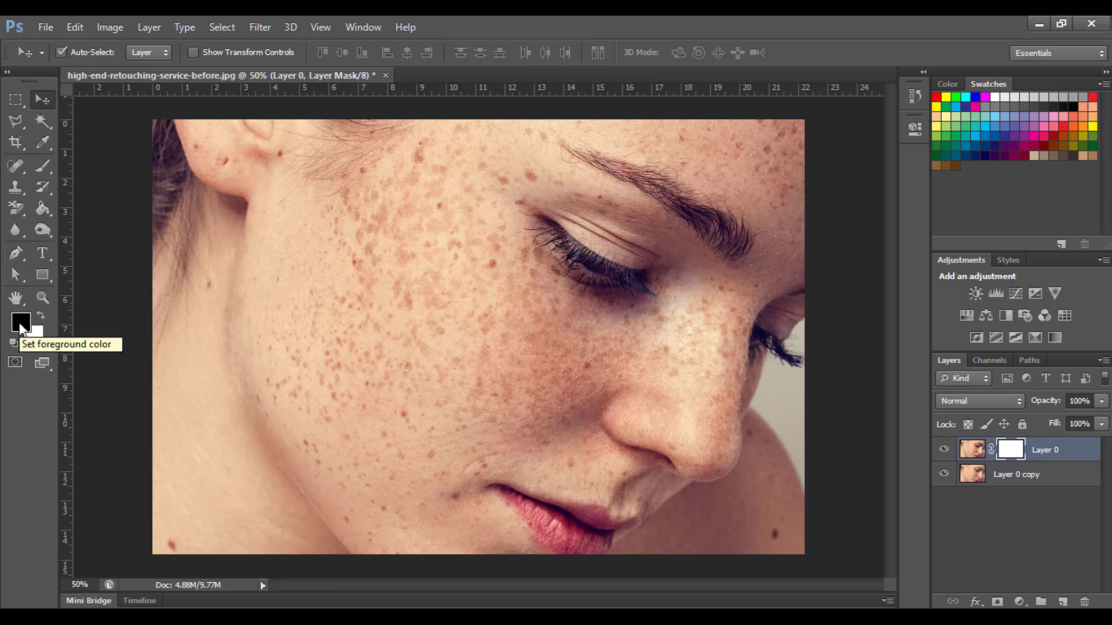
# Step: Select the Brush tool with the soft round 175 px preset
pyautogui.click(45, 165)
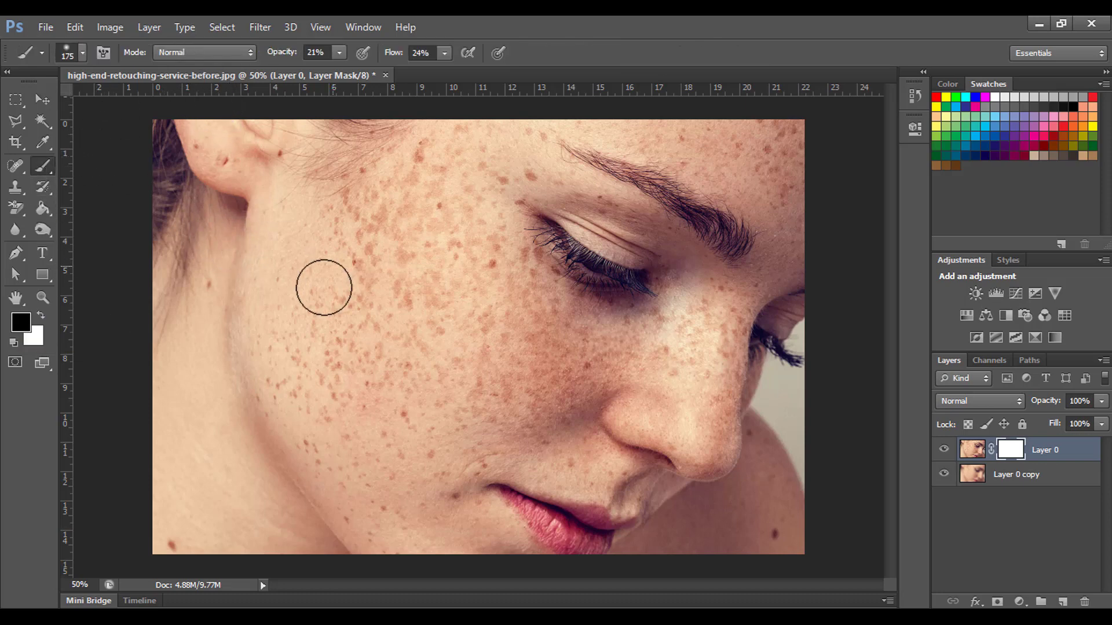
pyautogui.click(82, 53)
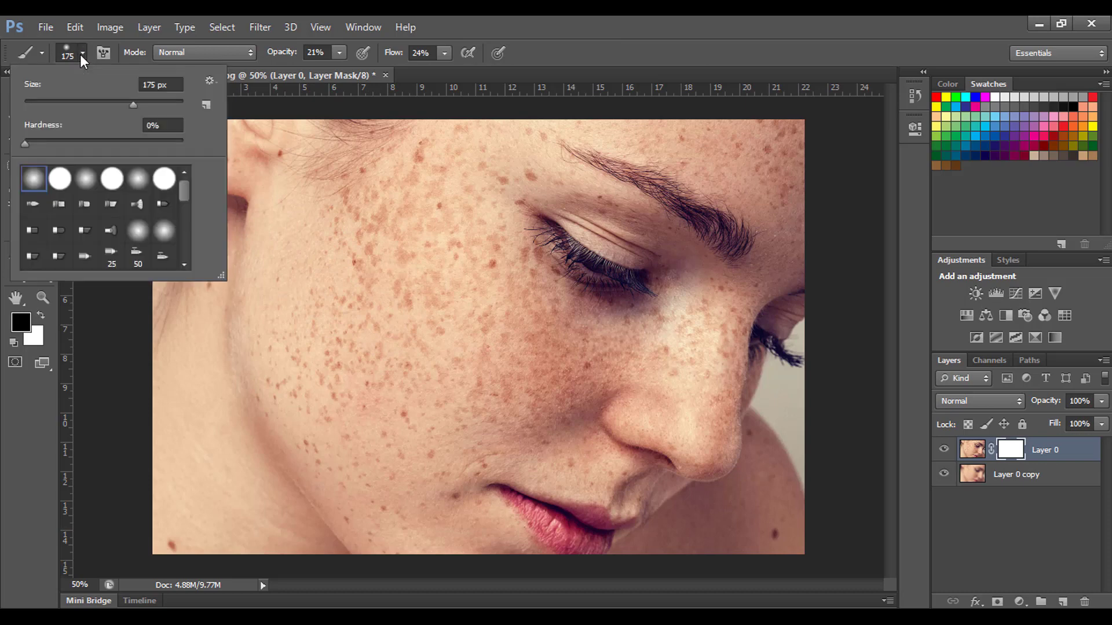
pyautogui.doubleClick(34, 184)
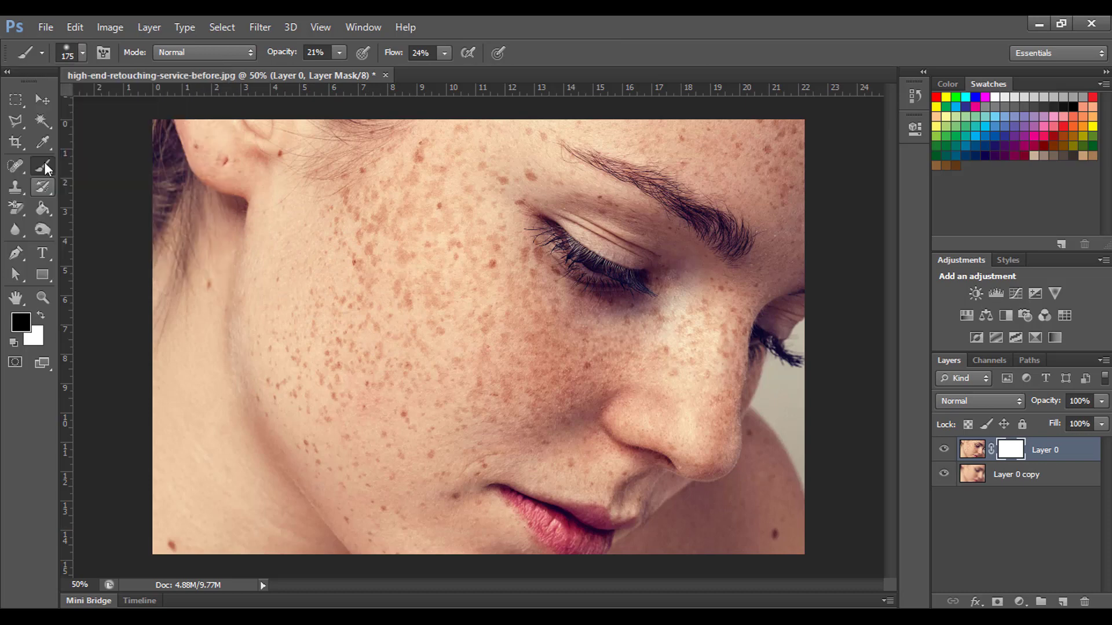
# Step: Set the brush to 50% opacity and 60% flow
pyautogui.click(340, 53)
pyautogui.moveTo(349, 69); pyautogui.dragTo(366, 71)
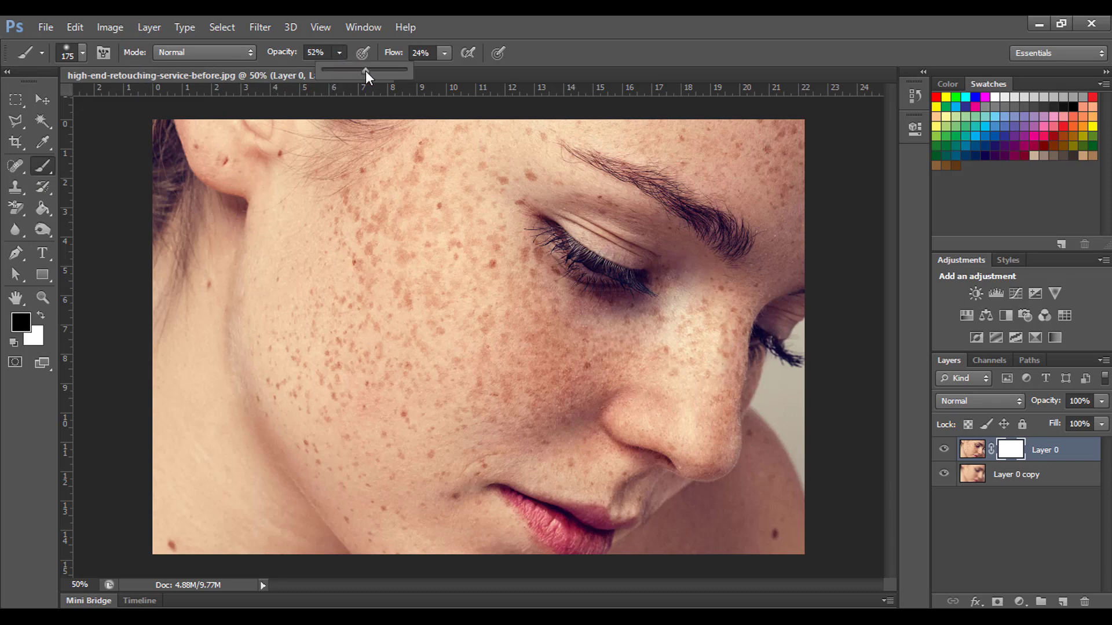
pyautogui.click(443, 54)
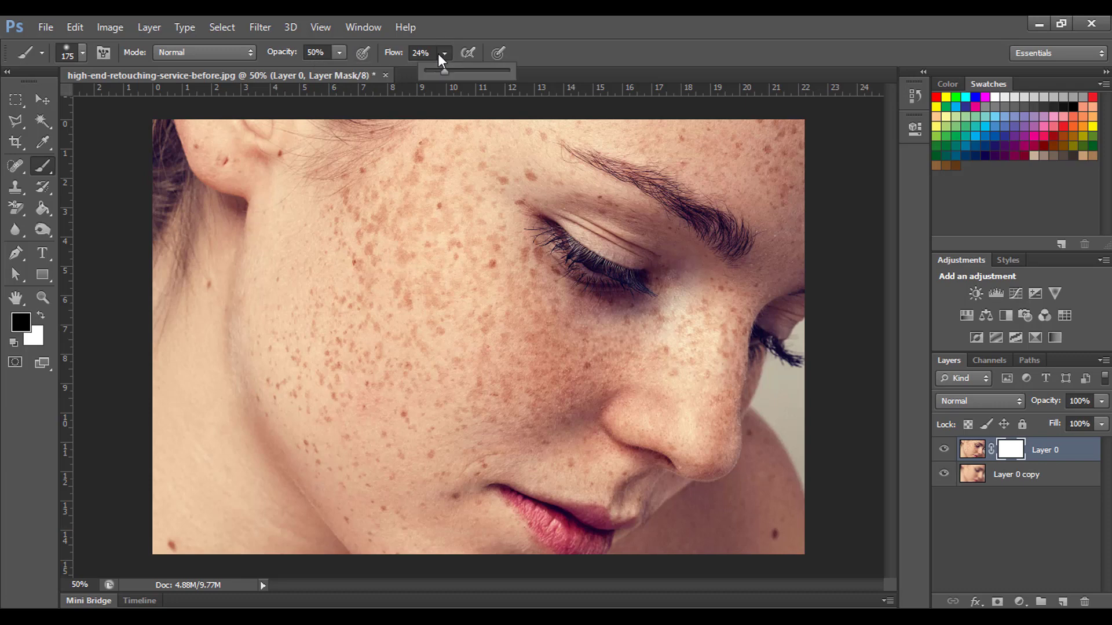
pyautogui.moveTo(443, 70); pyautogui.dragTo(476, 73)
pyautogui.click(544, 55)
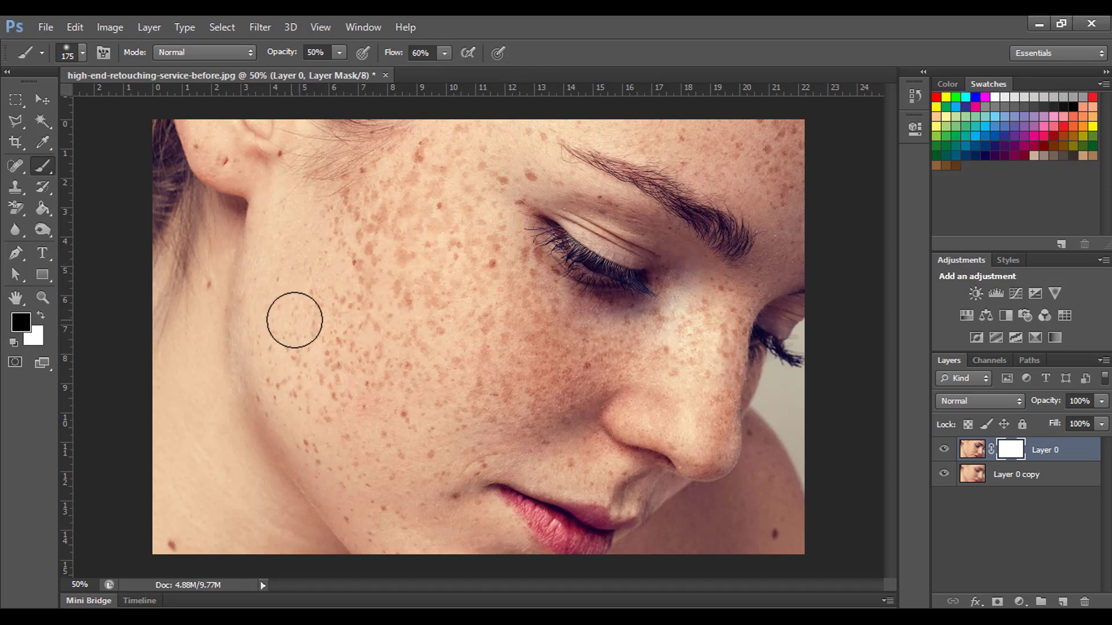
# Step: Paint black over the cheek freckles on the mask, then lower the brush to 35% opacity and 55% flow
pyautogui.moveTo(309, 332)
pyautogui.mouseDown()
pyautogui.moveTo(300, 315)
pyautogui.moveTo(308, 367)
pyautogui.moveTo(315, 325)
pyautogui.moveTo(379, 193)
pyautogui.moveTo(355, 224)
pyautogui.moveTo(307, 409)
pyautogui.moveTo(280, 405)
pyautogui.moveTo(307, 409)
pyautogui.moveTo(341, 337)
pyautogui.moveTo(273, 338)
pyautogui.moveTo(335, 315)
pyautogui.moveTo(385, 201)
pyautogui.moveTo(400, 299)
pyautogui.moveTo(412, 178)
pyautogui.moveTo(374, 241)
pyautogui.moveTo(428, 154)
pyautogui.moveTo(429, 189)
pyautogui.moveTo(469, 214)
pyautogui.moveTo(477, 312)
pyautogui.moveTo(495, 304)
pyautogui.moveTo(489, 253)
pyautogui.moveTo(471, 303)
pyautogui.moveTo(390, 380)
pyautogui.moveTo(364, 292)
pyautogui.moveTo(377, 384)
pyautogui.moveTo(343, 375)
pyautogui.moveTo(338, 457)
pyautogui.moveTo(325, 440)
pyautogui.moveTo(350, 464)
pyautogui.moveTo(422, 412)
pyautogui.moveTo(373, 504)
pyautogui.moveTo(410, 467)
pyautogui.moveTo(469, 492)
pyautogui.moveTo(503, 390)
pyautogui.moveTo(548, 422)
pyautogui.moveTo(558, 359)
pyautogui.moveTo(623, 342)
pyautogui.moveTo(266, 252)
pyautogui.mouseUp()
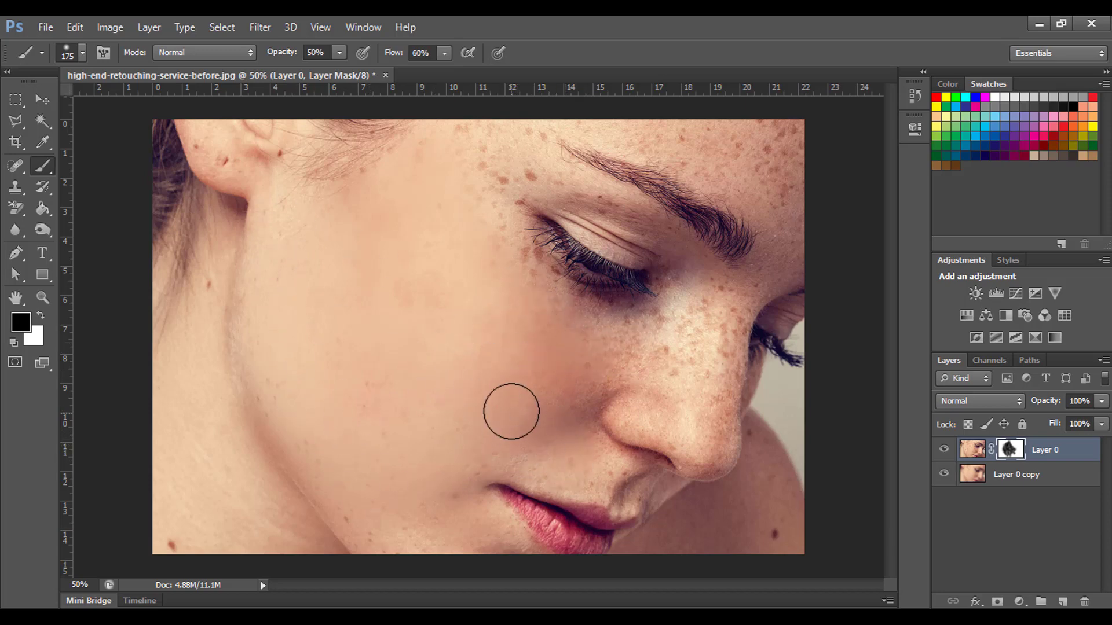
pyautogui.click(340, 53)
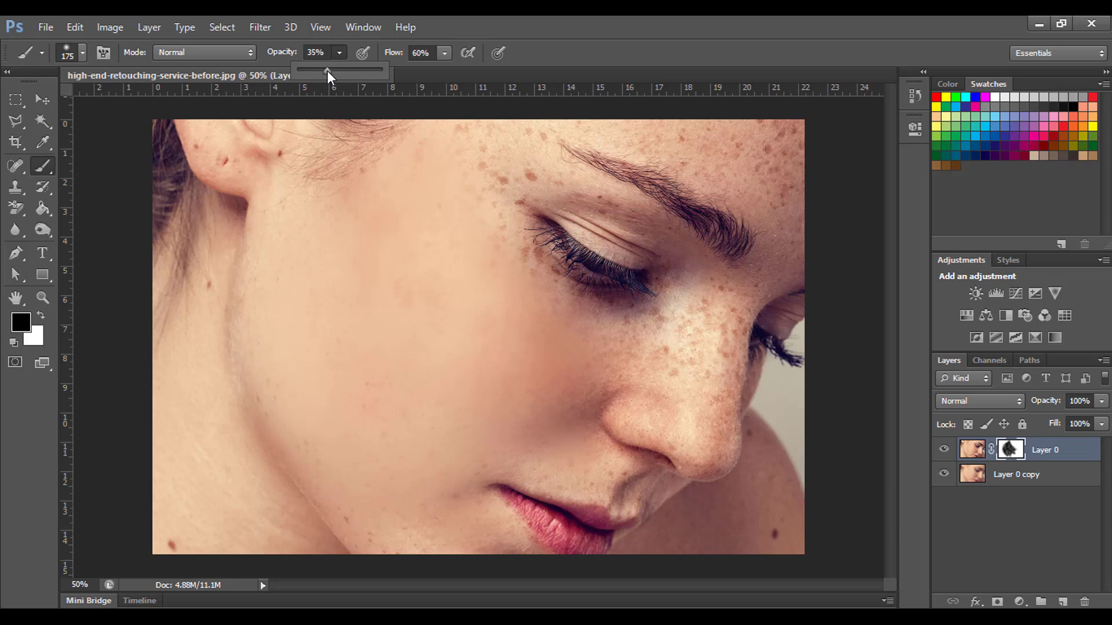
pyautogui.click(445, 55)
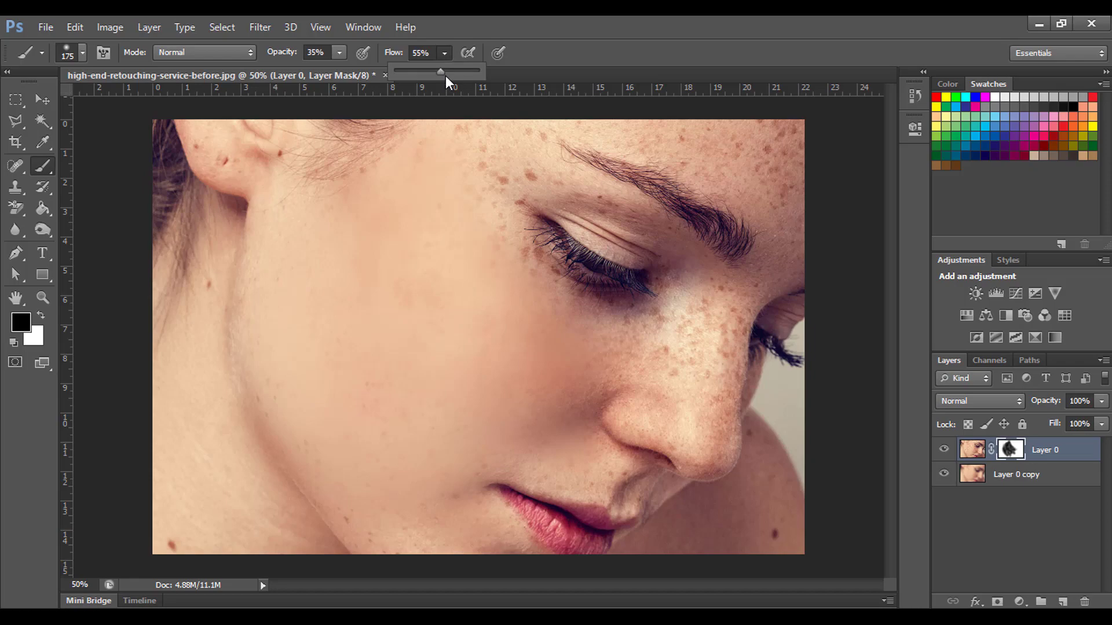
# Step: Shrink the brush to 90 px and paint black on the mask over forehead, nose and cheek freckles
pyautogui.click(514, 174)
pyautogui.press('[')
pyautogui.press('[')
pyautogui.scroll(3, 446, 249)
pyautogui.press('[')
pyautogui.press('[')
pyautogui.scroll(-2, 564, 385)
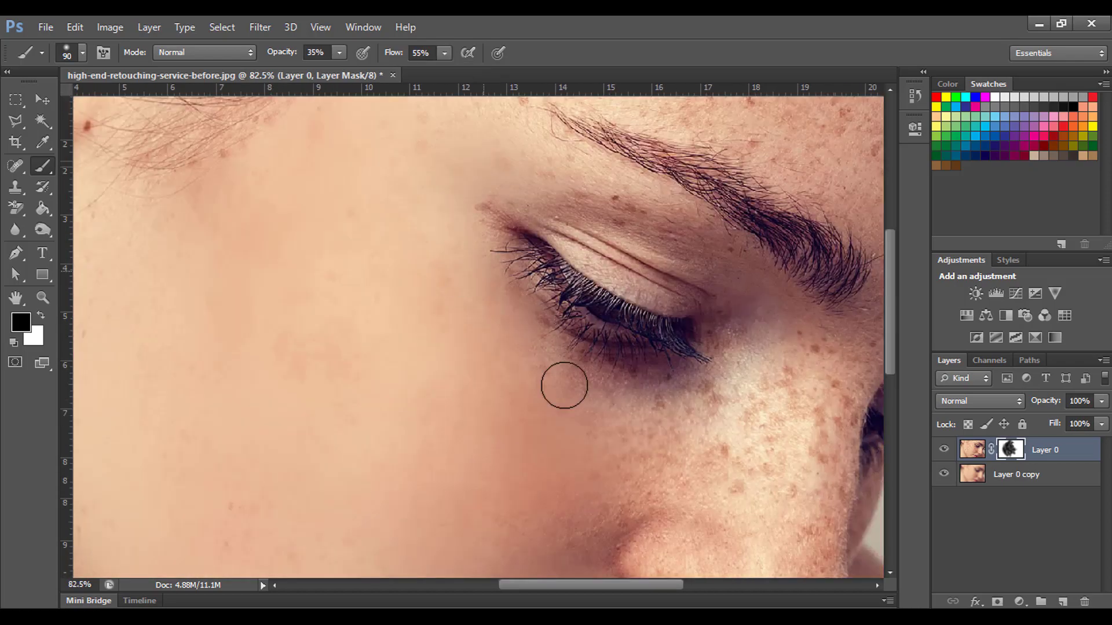
pyautogui.hscroll(3, 455, 268)
pyautogui.scroll(-3, 678, 249)
pyautogui.scroll(-3, 332, 337)
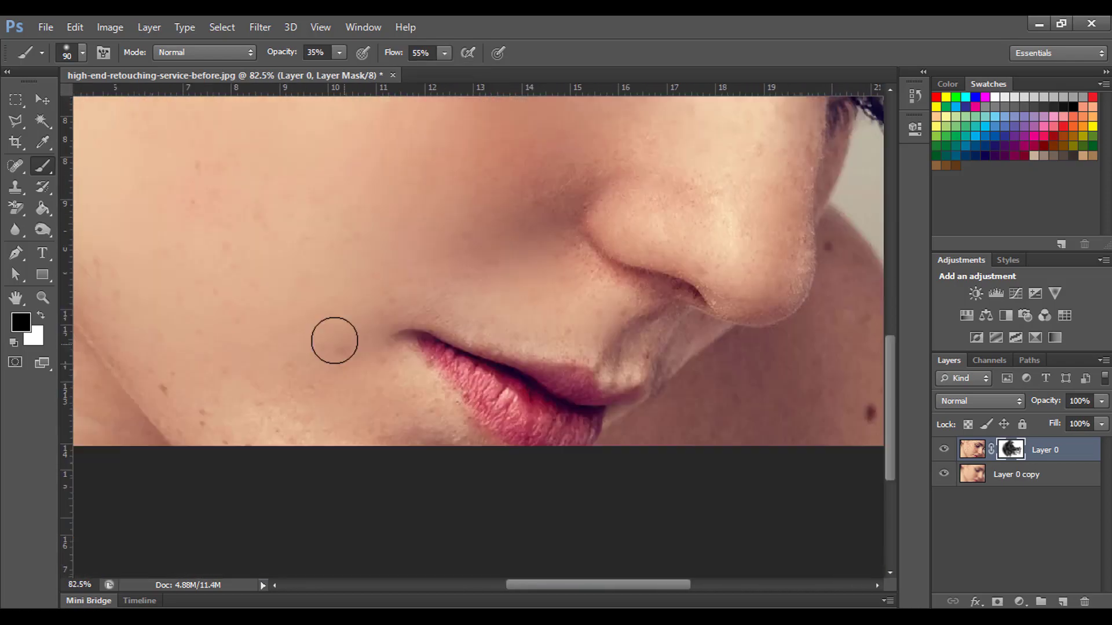
pyautogui.scroll(5, 650, 332)
pyautogui.scroll(3, 481, 365)
pyautogui.scroll(-3, 692, 446)
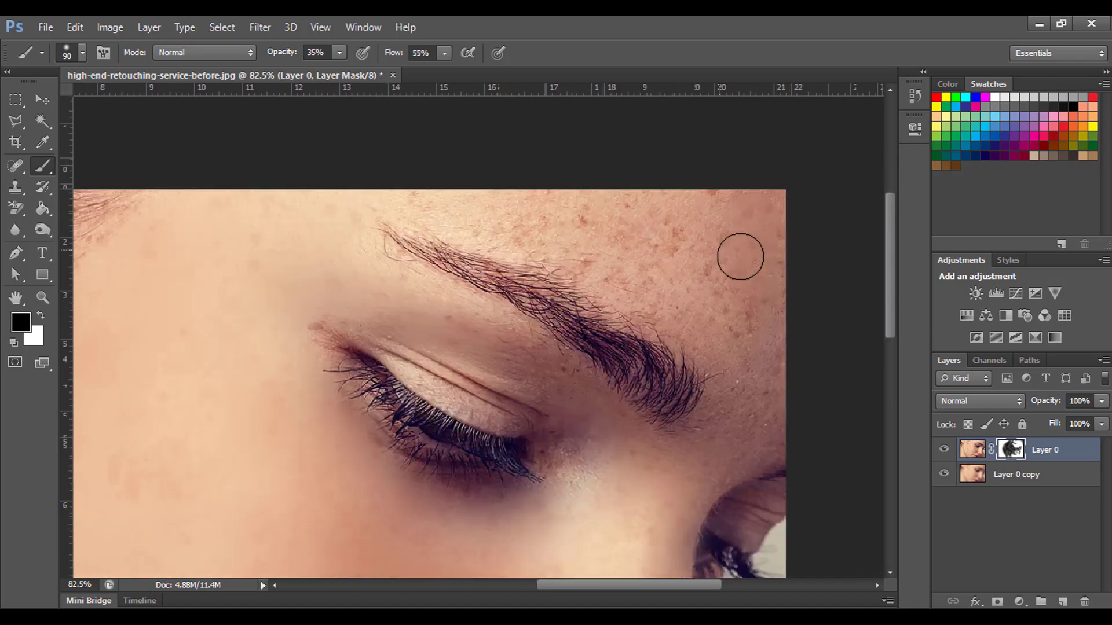
pyautogui.scroll(-5, 784, 232)
pyautogui.scroll(3, 207, 292)
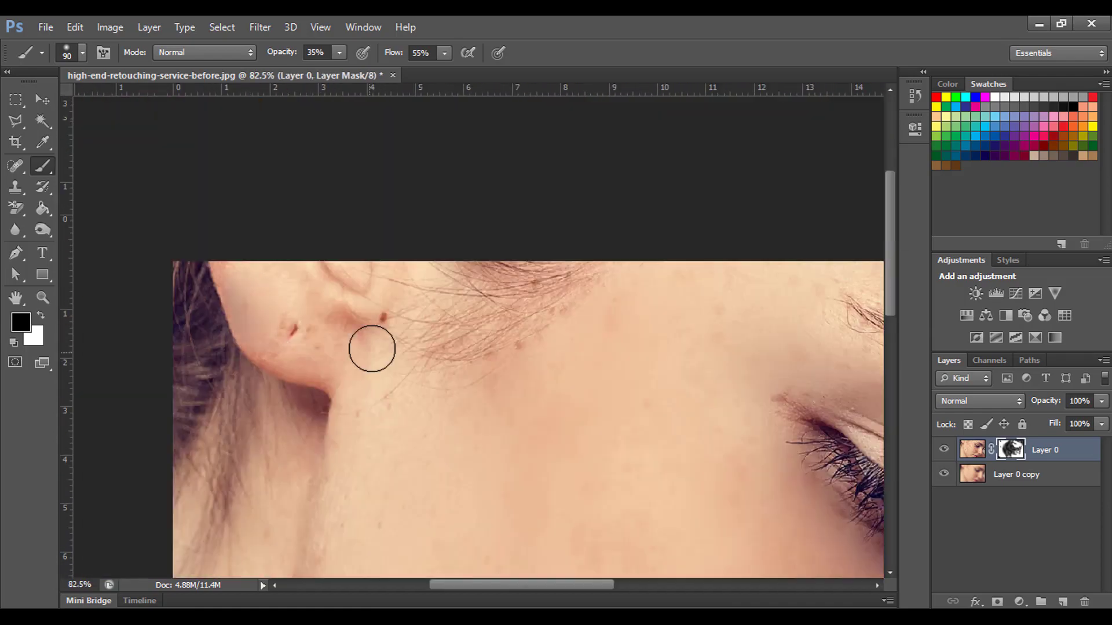
pyautogui.scroll(-3, 363, 308)
pyautogui.scroll(-5, 370, 301)
pyautogui.scroll(-1, 503, 396)
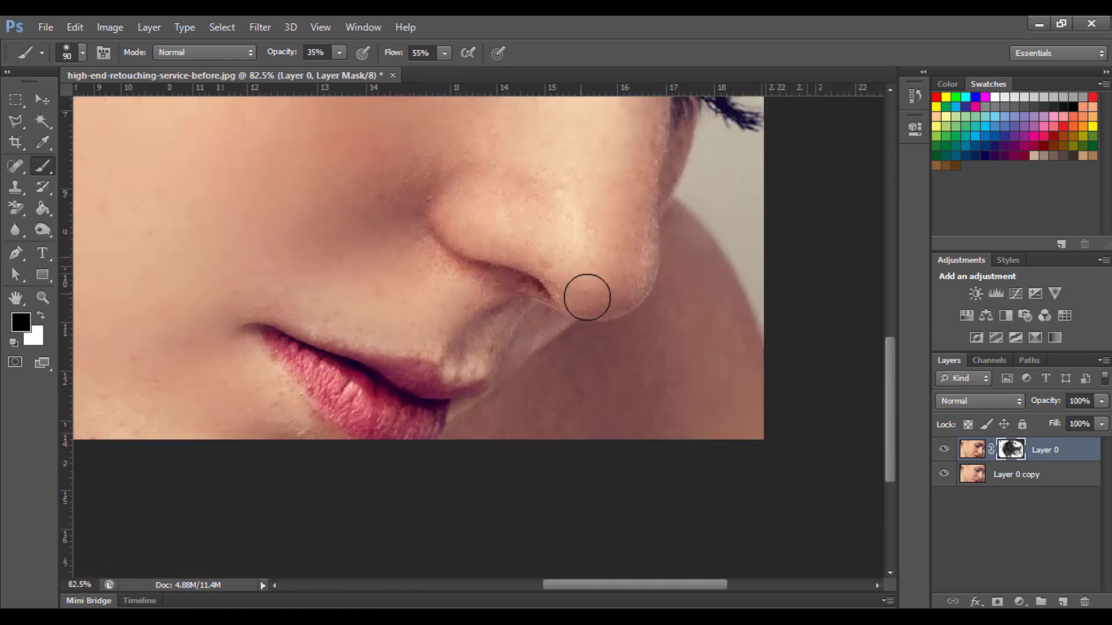
pyautogui.scroll(-2, 586, 296)
pyautogui.scroll(-2, 519, 278)
pyautogui.scroll(-1, 263, 388)
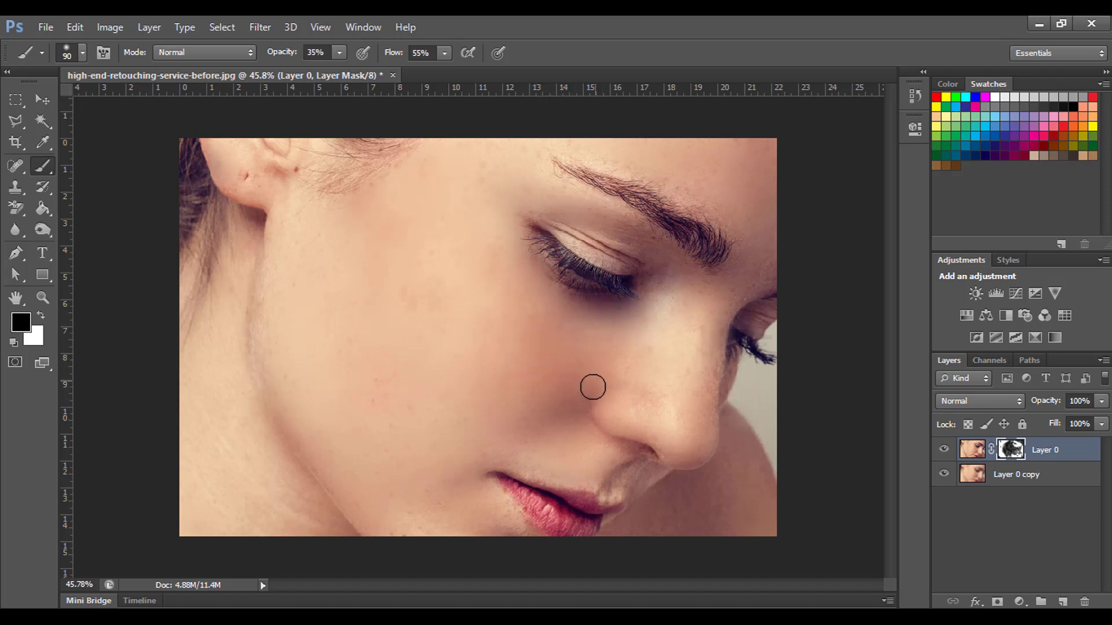
# Step: Target Layer 0's image and set the foreground to skin tone efc7a3 sampled from the cheek
pyautogui.press('x')
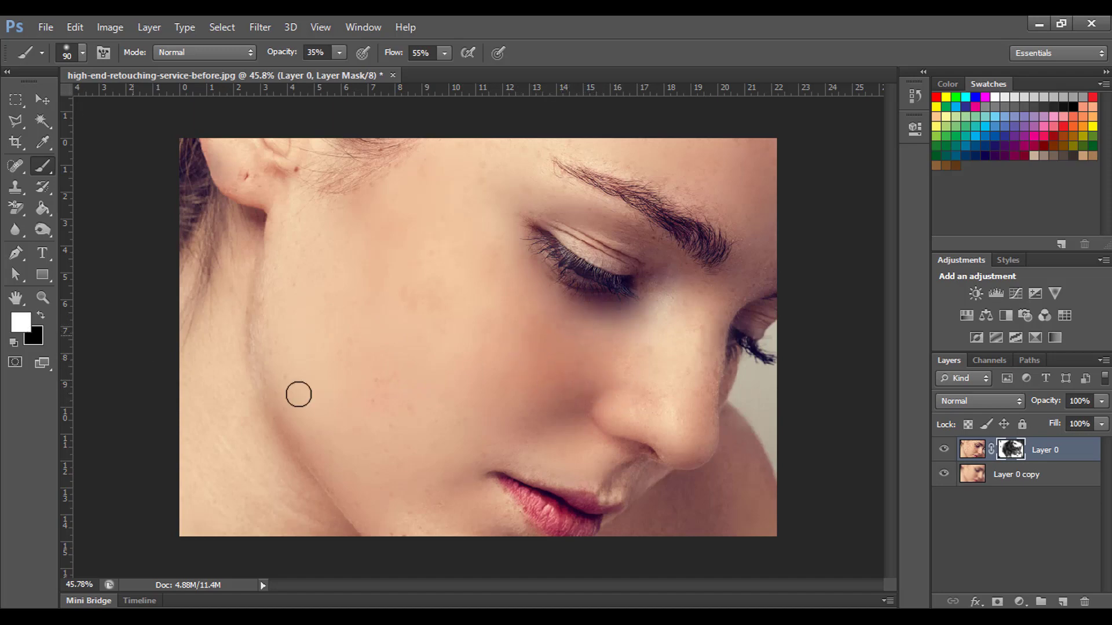
pyautogui.click(970, 454)
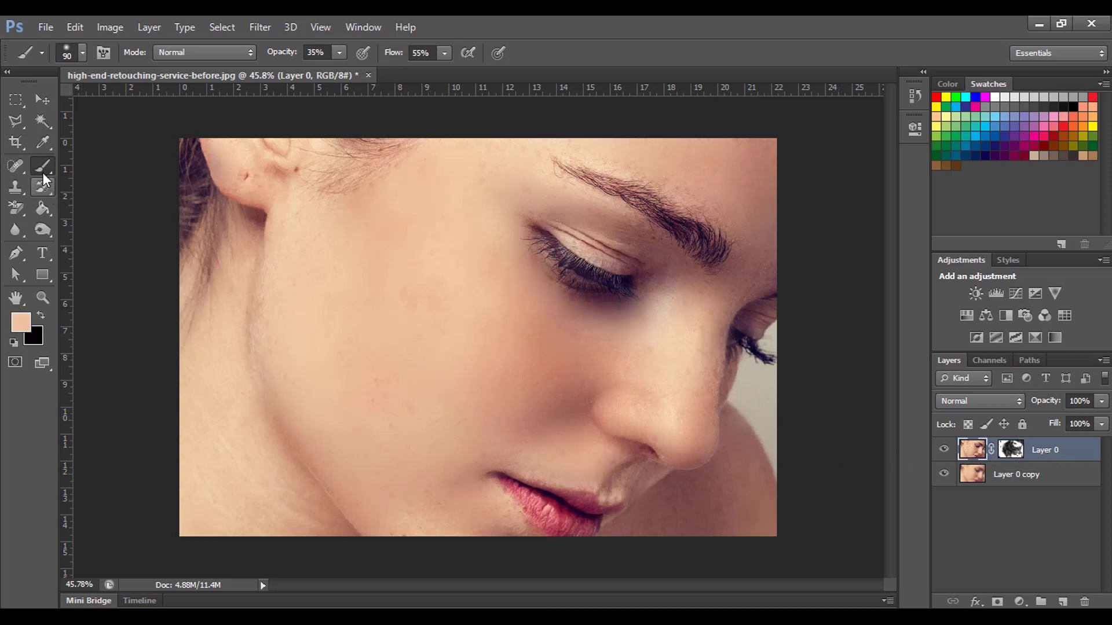
pyautogui.click(17, 322)
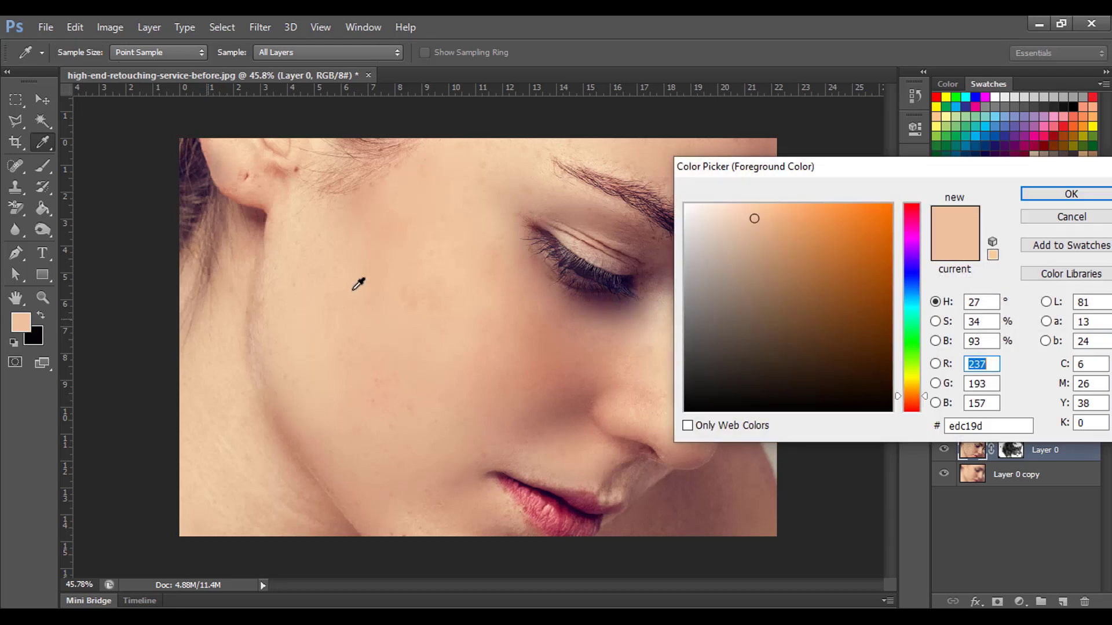
pyautogui.click(450, 286)
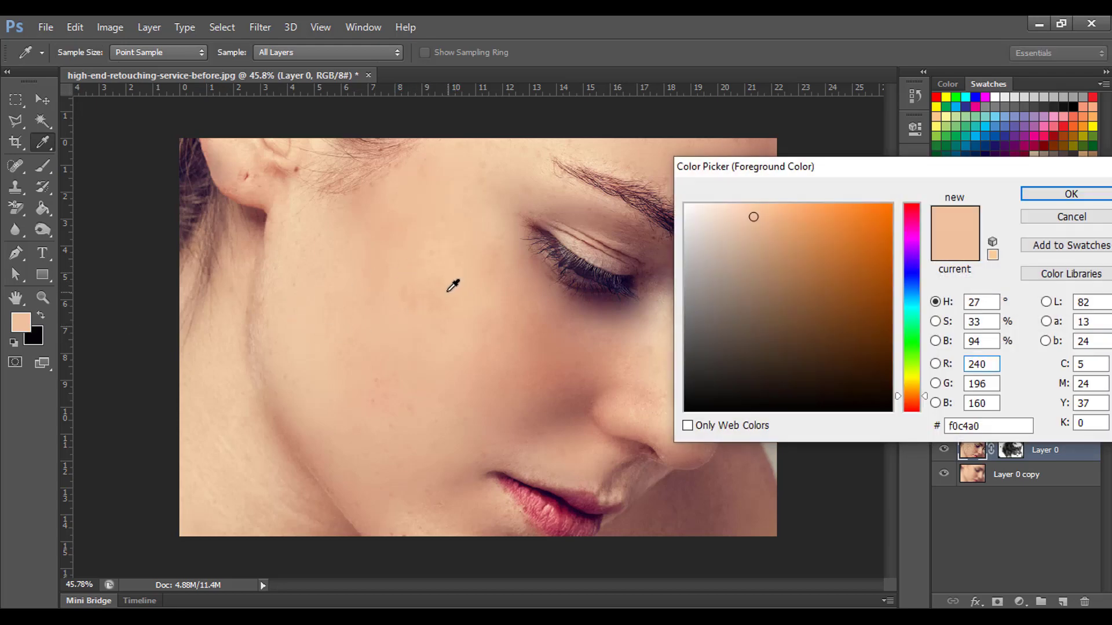
pyautogui.click(328, 278)
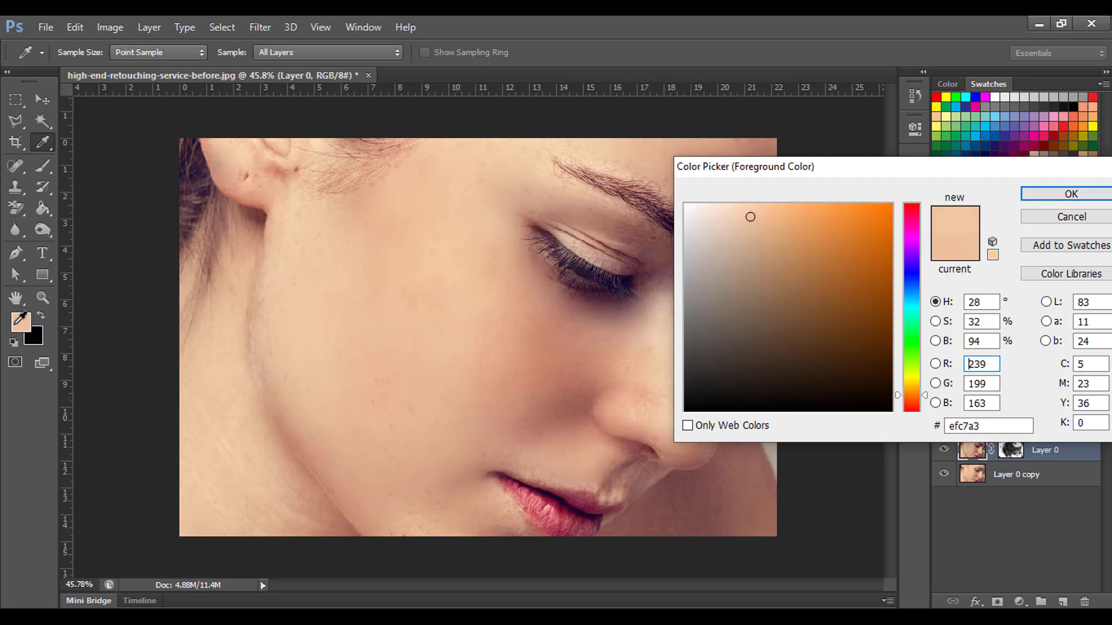
pyautogui.click(1072, 195)
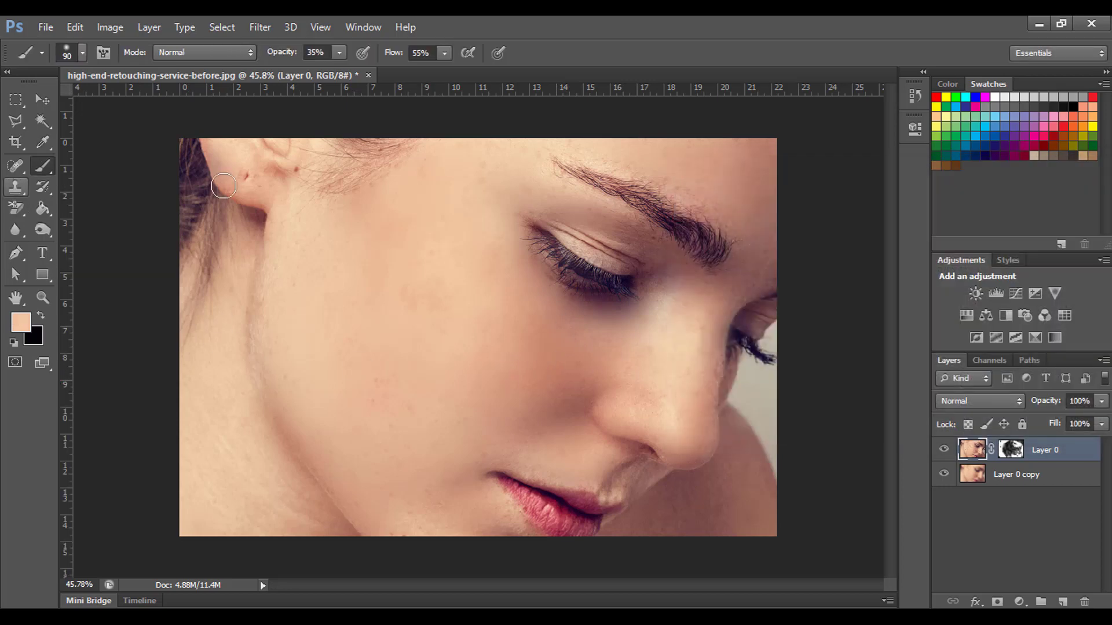
# Step: Set the brush to 21% opacity, 25% flow and 150 px, and paint lightly over uneven skin
pyautogui.click(340, 53)
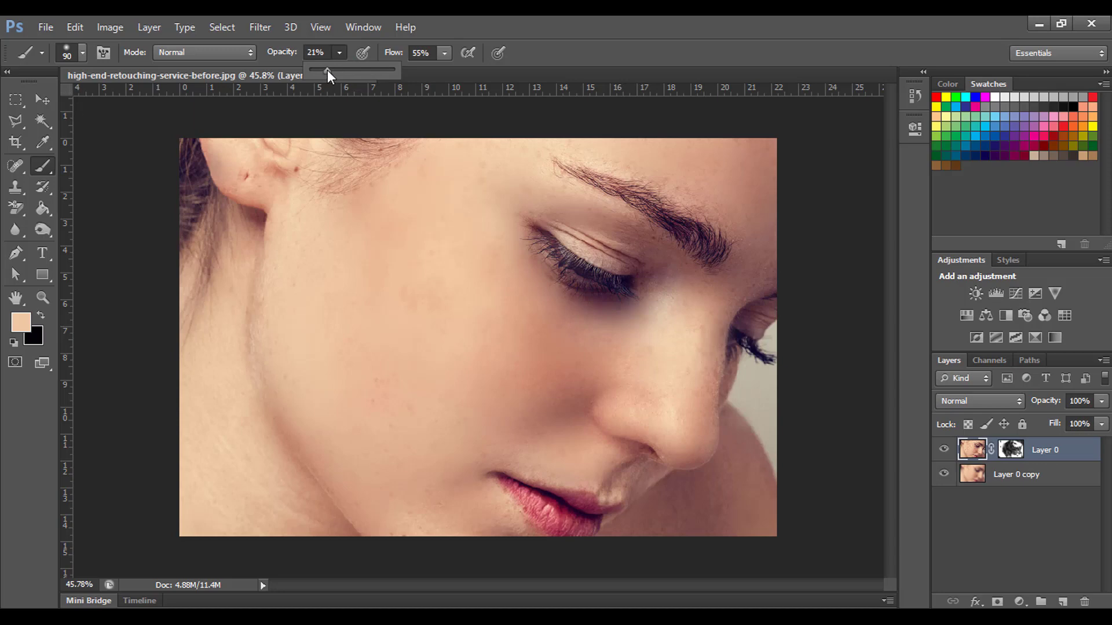
pyautogui.click(445, 52)
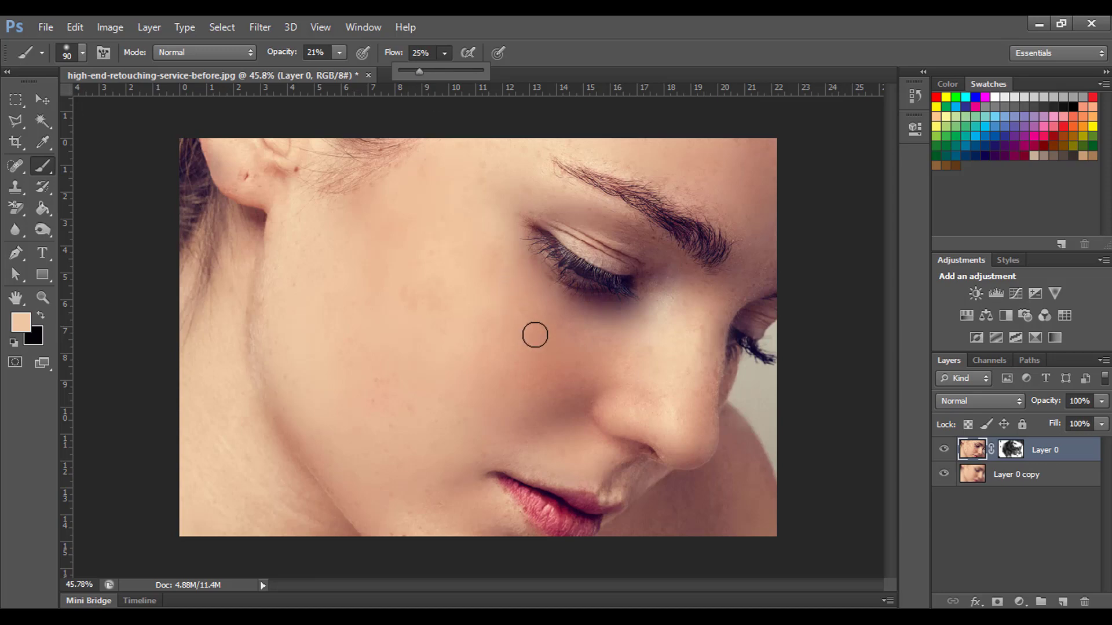
pyautogui.press(']')
pyautogui.press(']')
pyautogui.press(']')
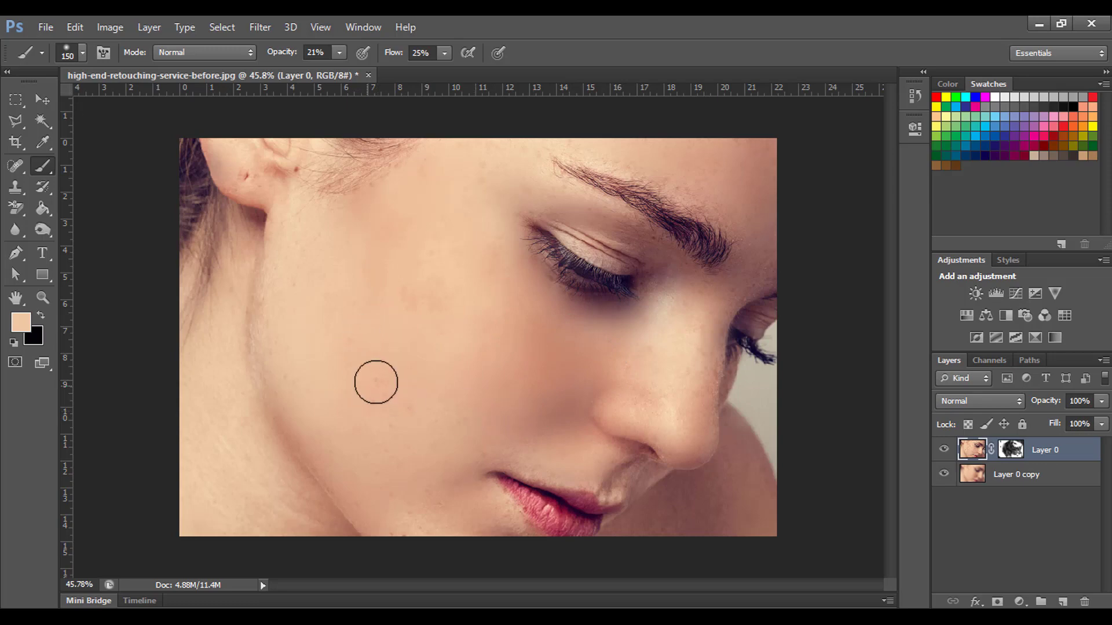
pyautogui.scroll(-1, 484, 385)
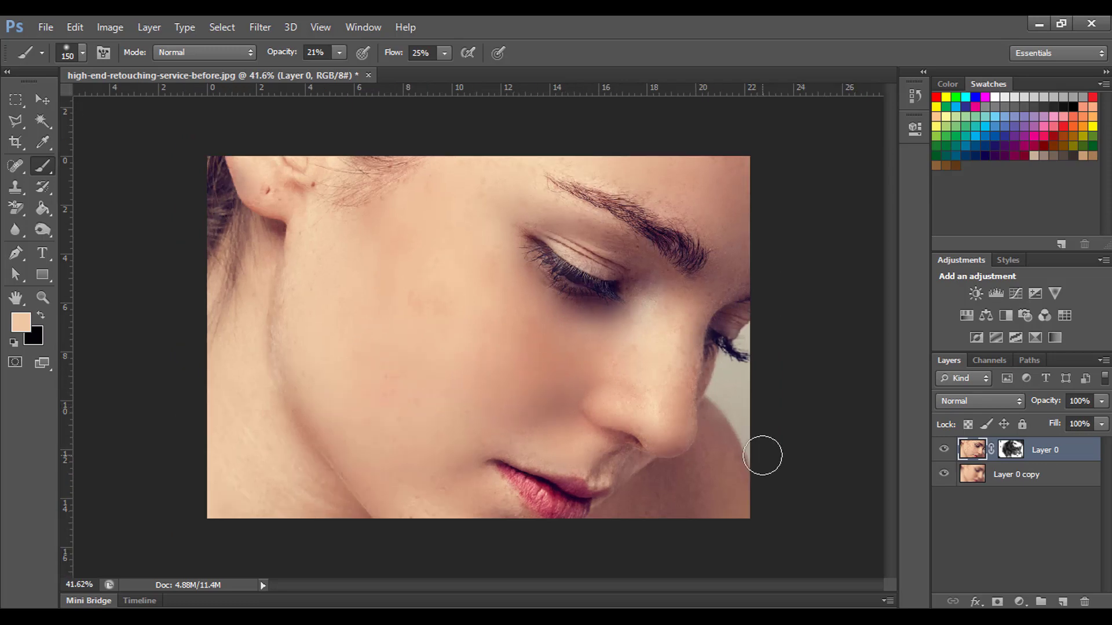